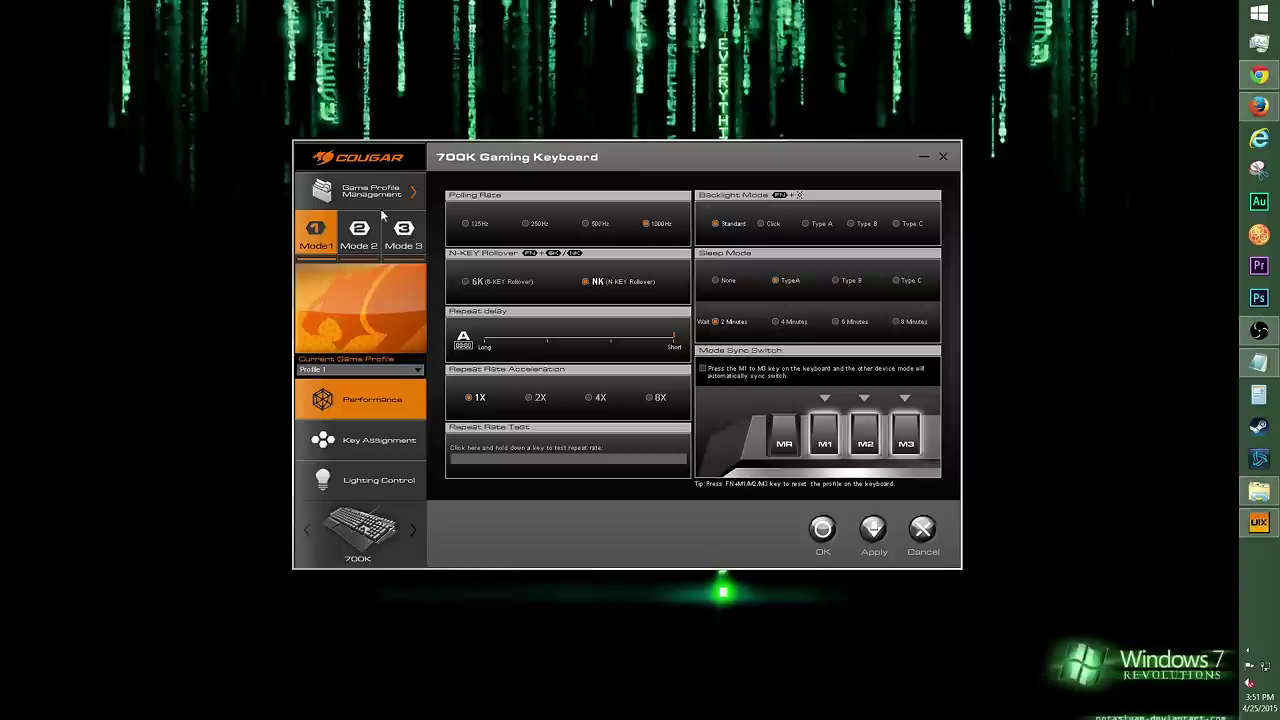
Step: Cycle through Modes 2 and 3 back to Mode 1, then start a new game profile
{"action": "left_click", "coordinate": [361, 236]}
{"action": "left_click", "coordinate": [420, 245]}
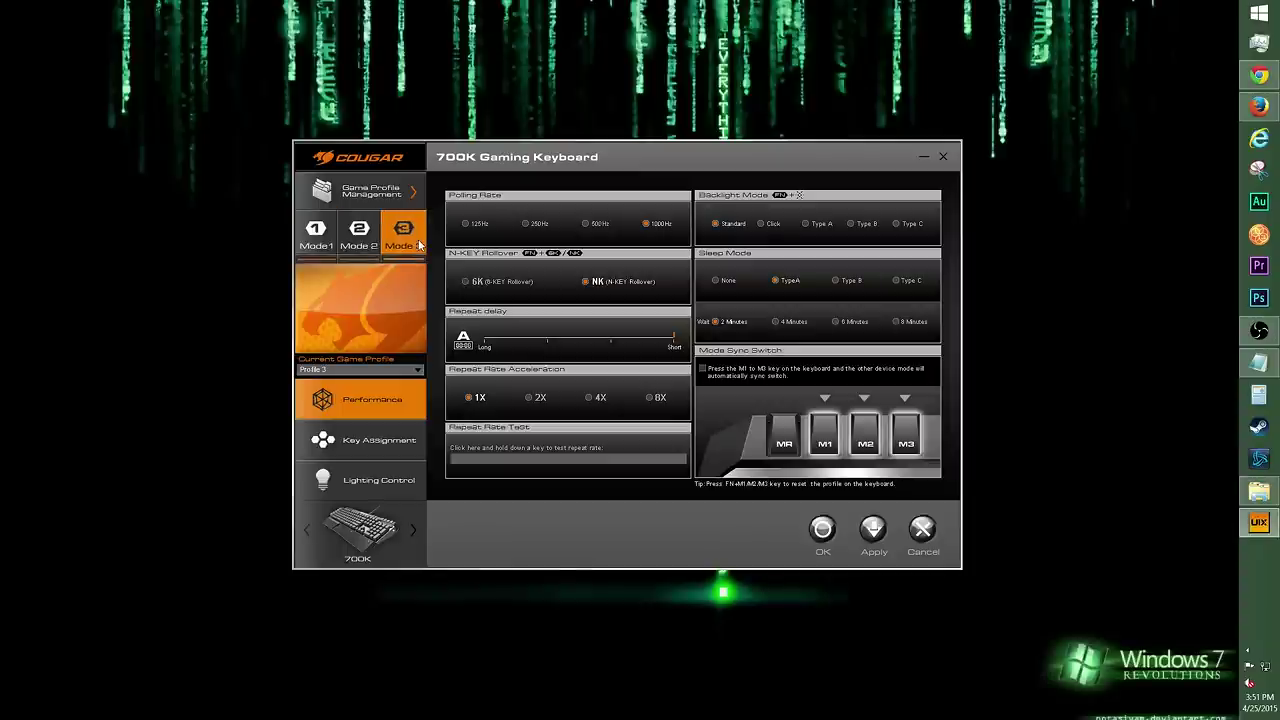
{"action": "left_click", "coordinate": [322, 244]}
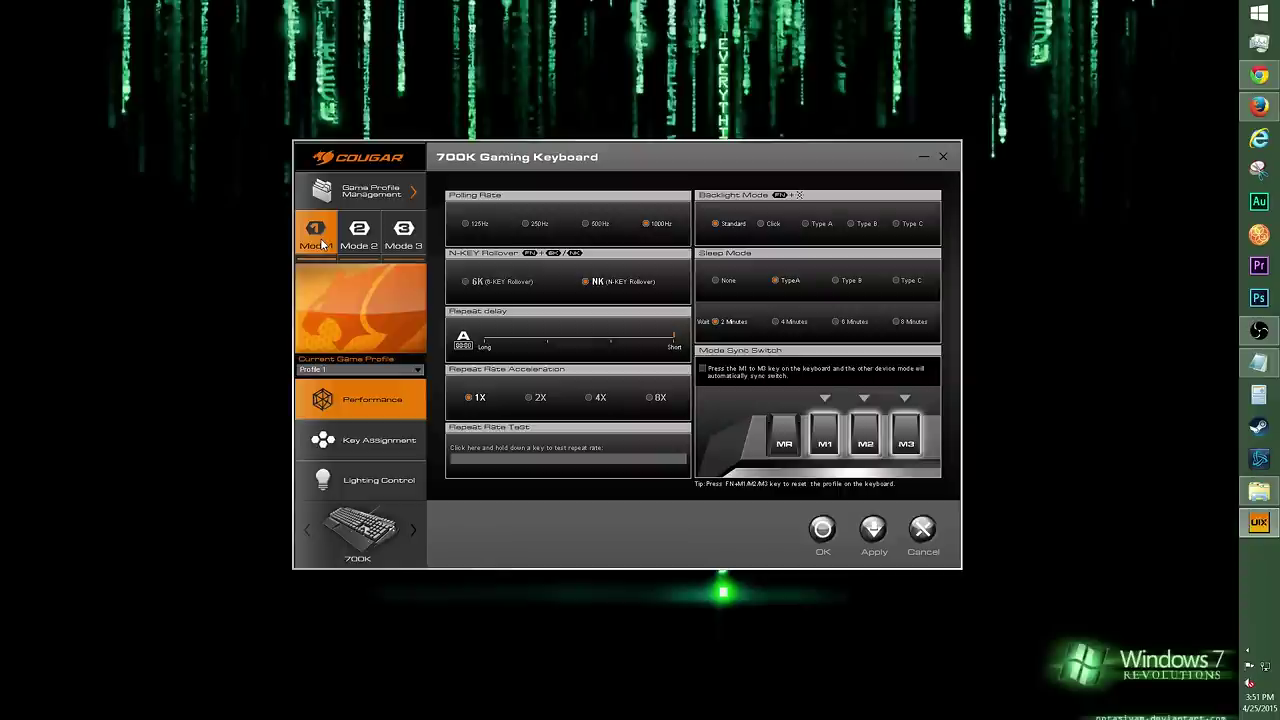
{"action": "left_click", "coordinate": [371, 191]}
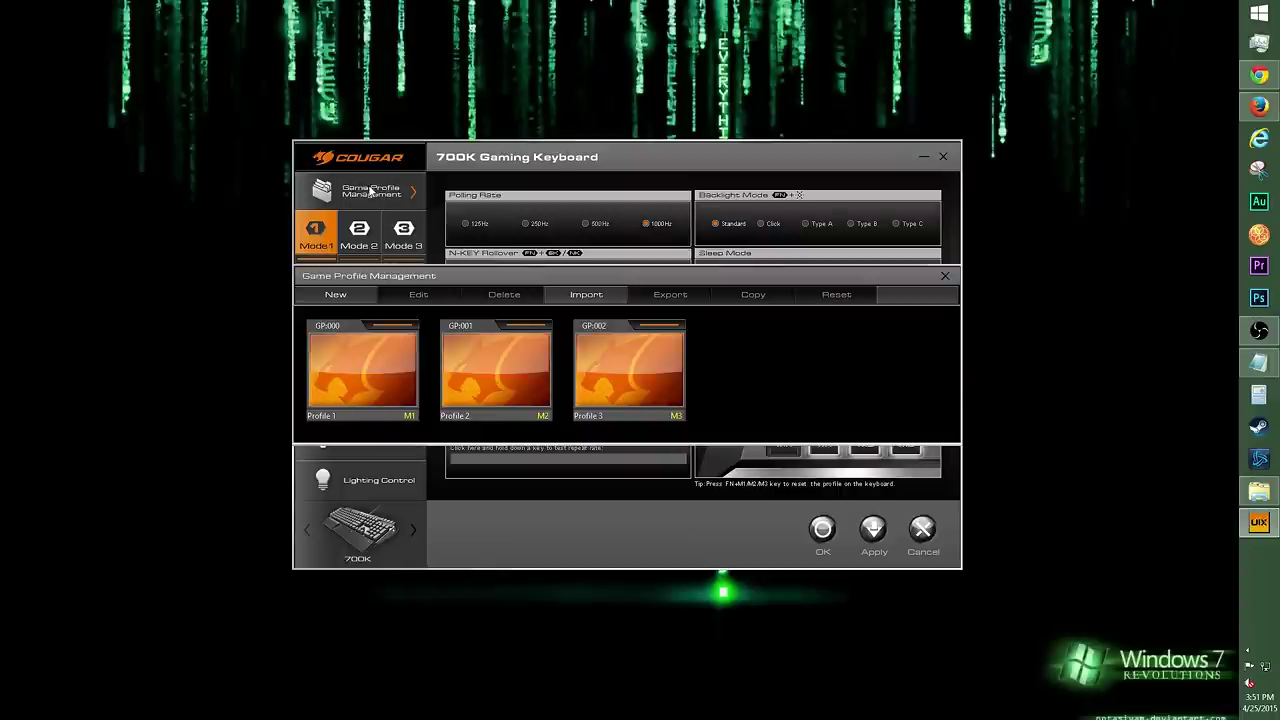
{"action": "left_click", "coordinate": [352, 296]}
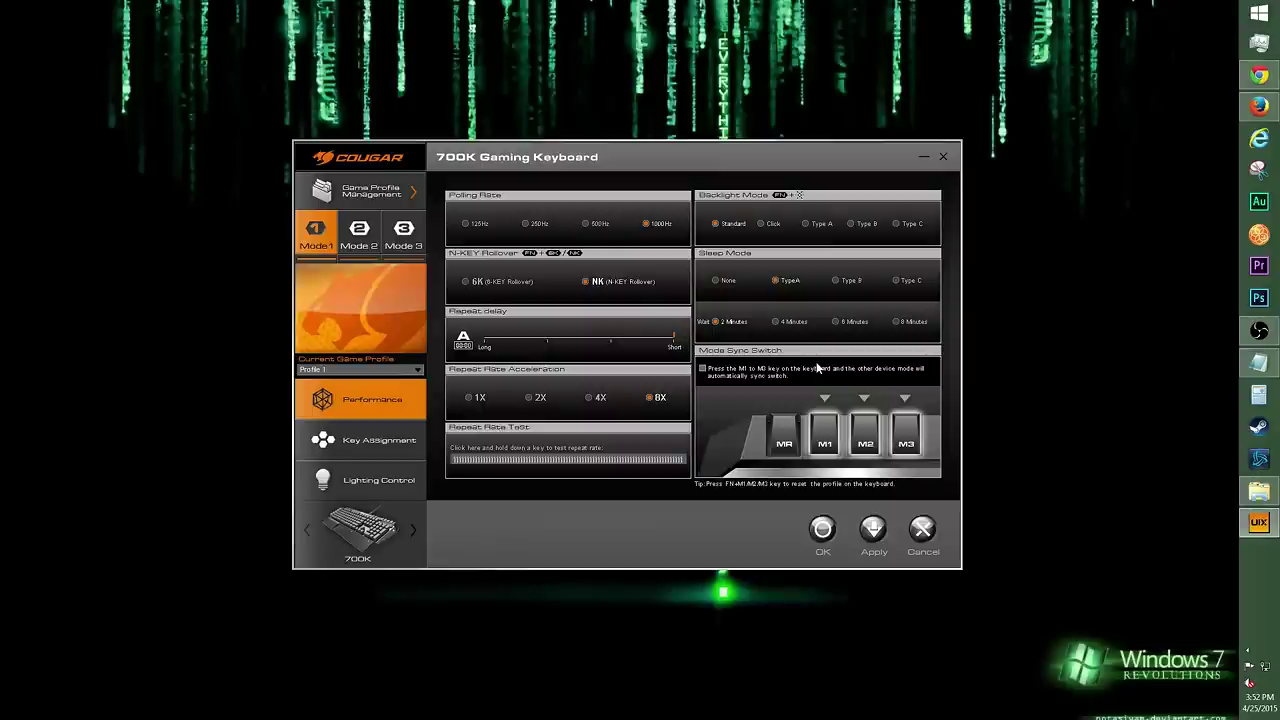
Step: In Key Assignment, disable the 3 key, then give it an LShift + 1 shortcut
{"action": "left_click", "coordinate": [362, 457]}
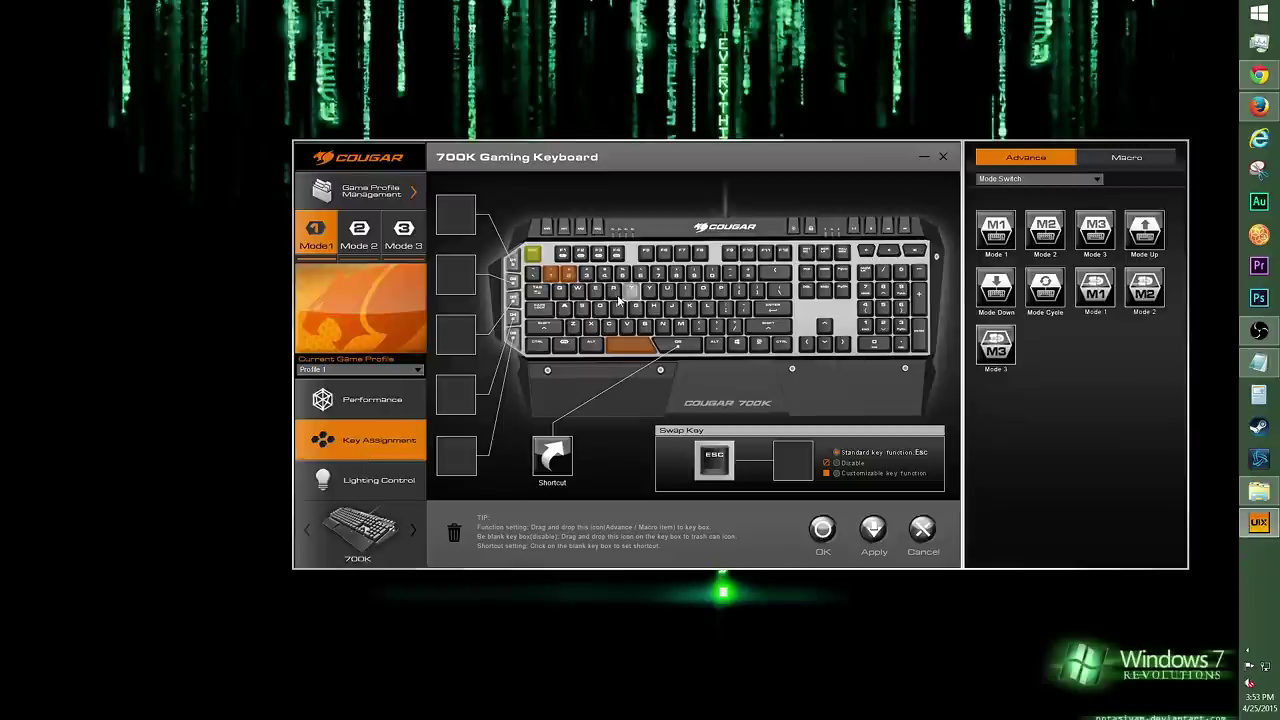
{"action": "left_click", "coordinate": [588, 274]}
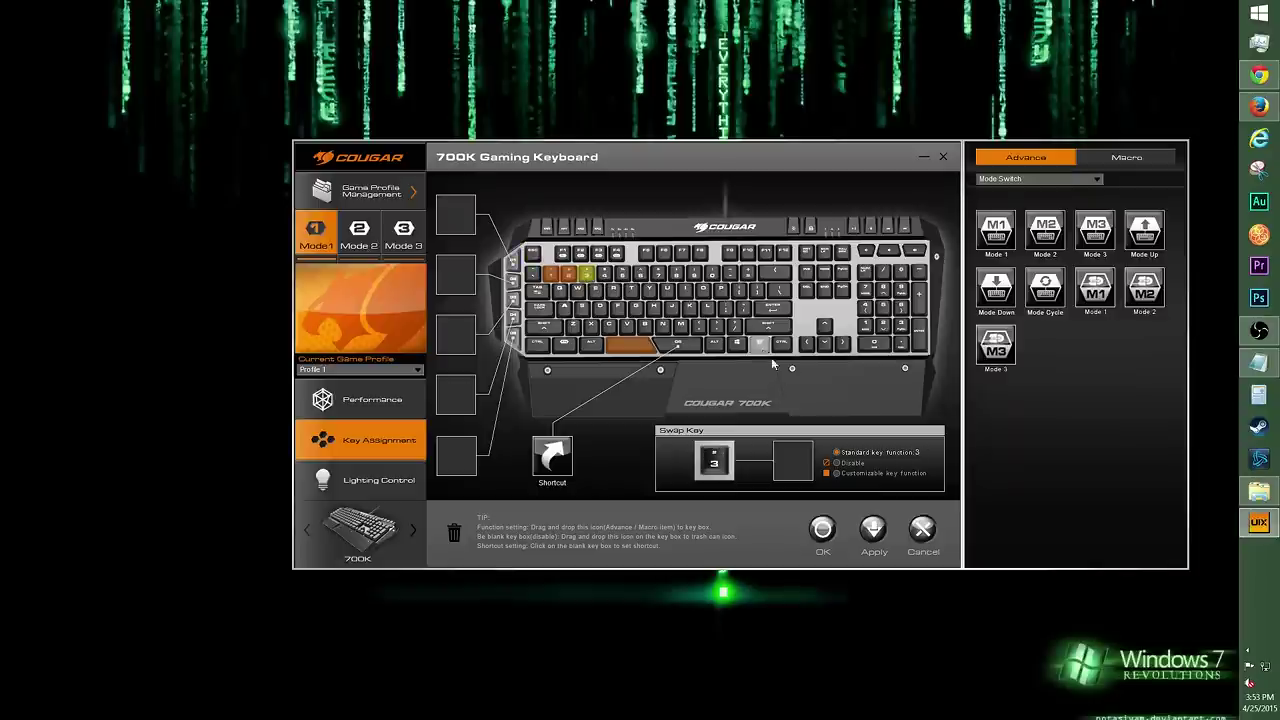
{"action": "left_click", "coordinate": [837, 463]}
{"action": "left_click", "coordinate": [802, 465]}
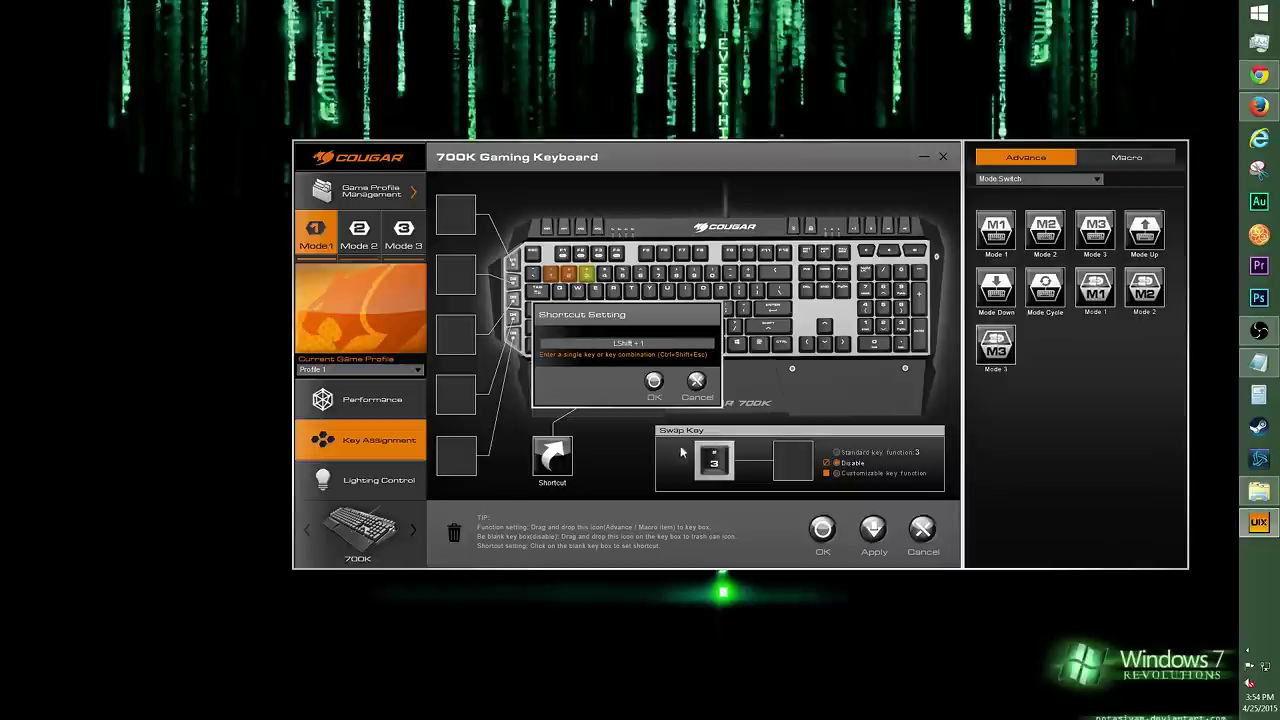
{"action": "left_click", "coordinate": [654, 382]}
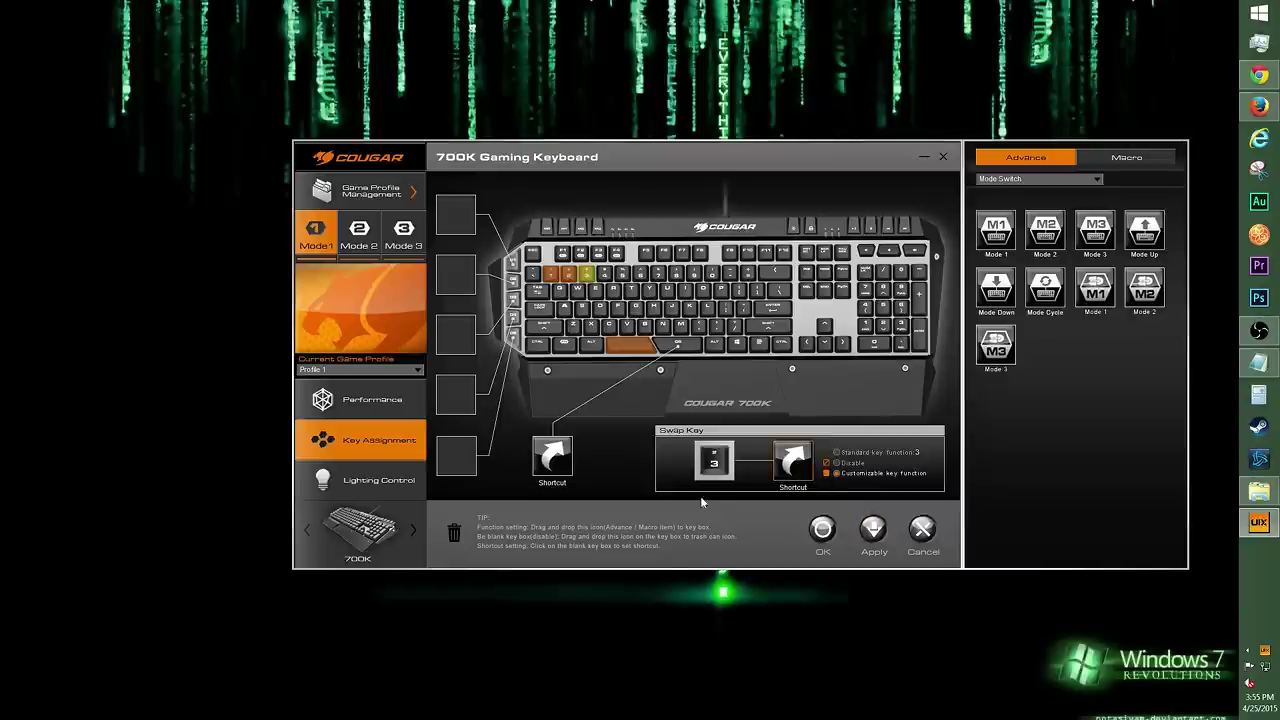
Step: Replace the 3 key's shortcut with Mode Cycle from the Advance functions
{"action": "left_click_drag", "start_coordinate": [702, 502], "coordinate": [455, 535]}
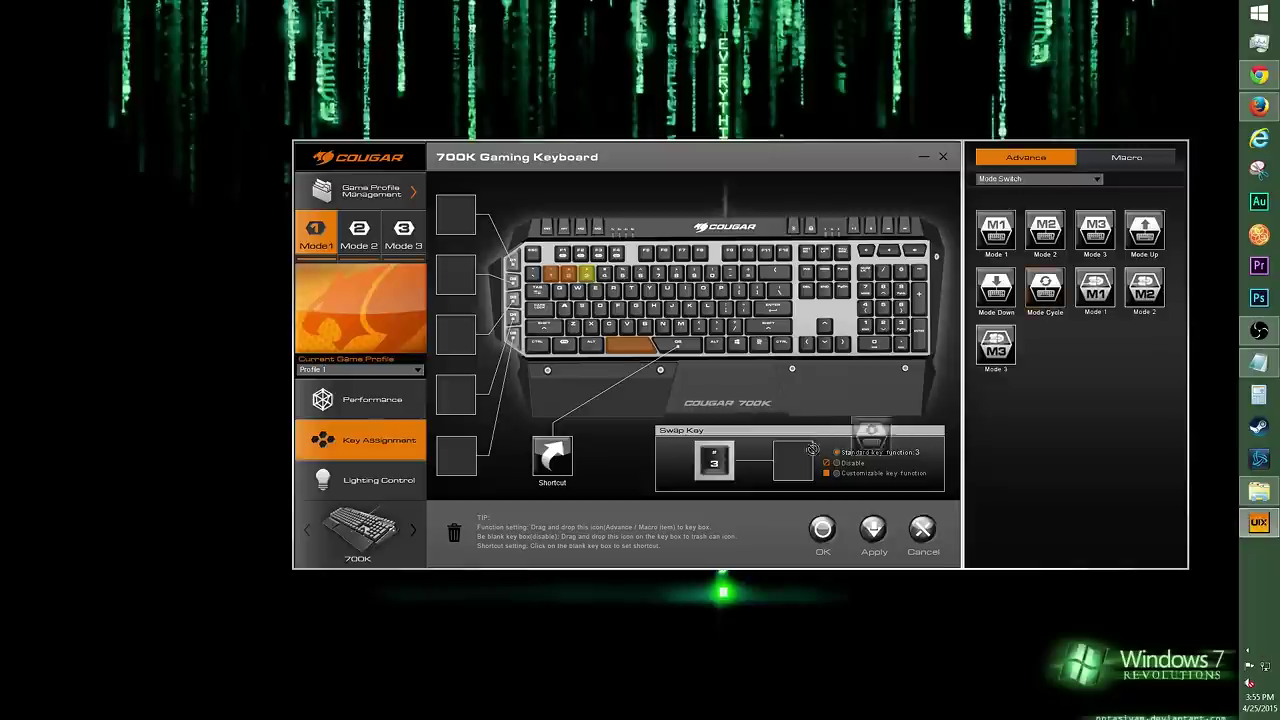
{"action": "left_click_drag", "start_coordinate": [812, 448], "coordinate": [795, 458]}
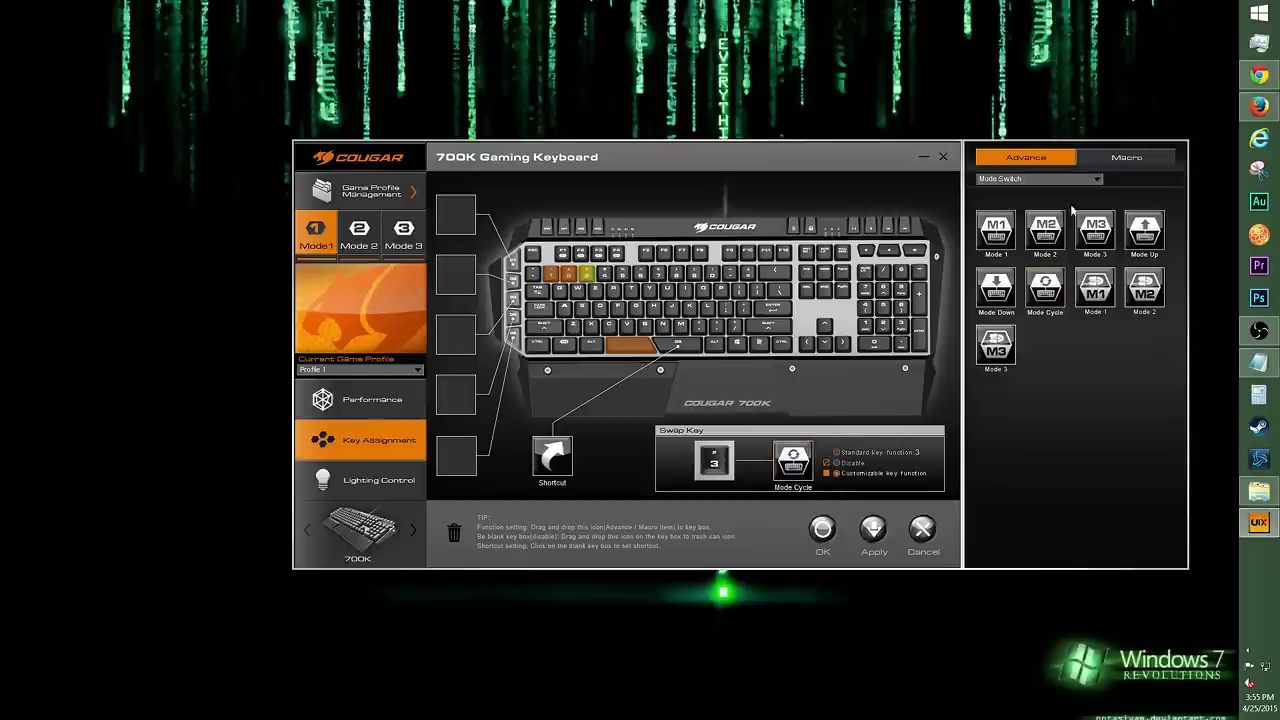
{"action": "left_click", "coordinate": [1097, 180]}
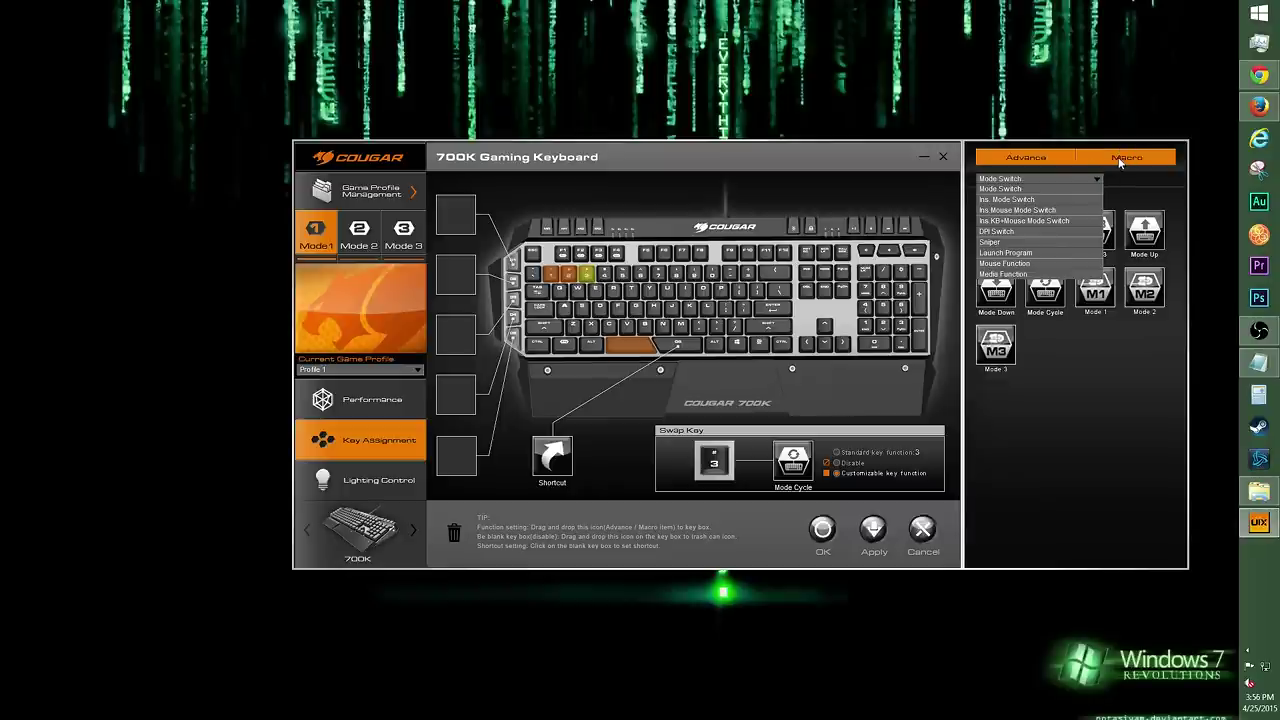
Step: Create a macro group named 'Cougar' on the Macro tab and start a new macro in it
{"action": "left_click", "coordinate": [1120, 160]}
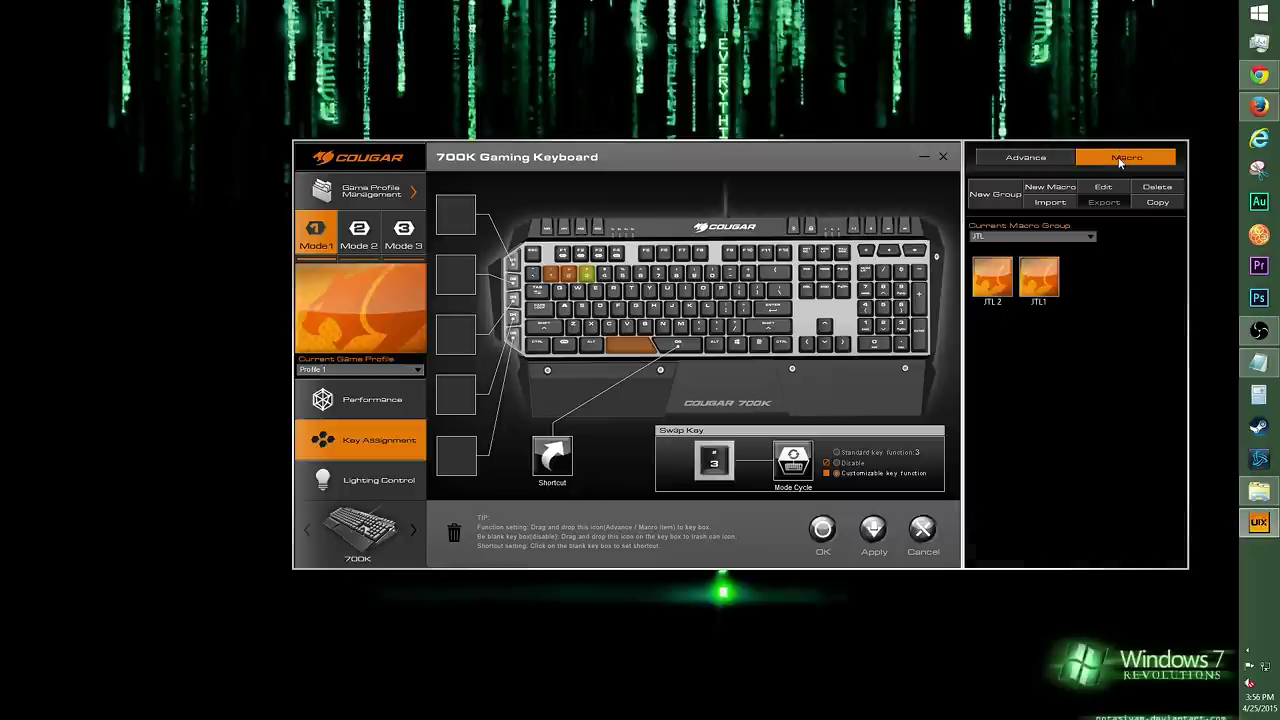
{"action": "left_click", "coordinate": [1085, 238]}
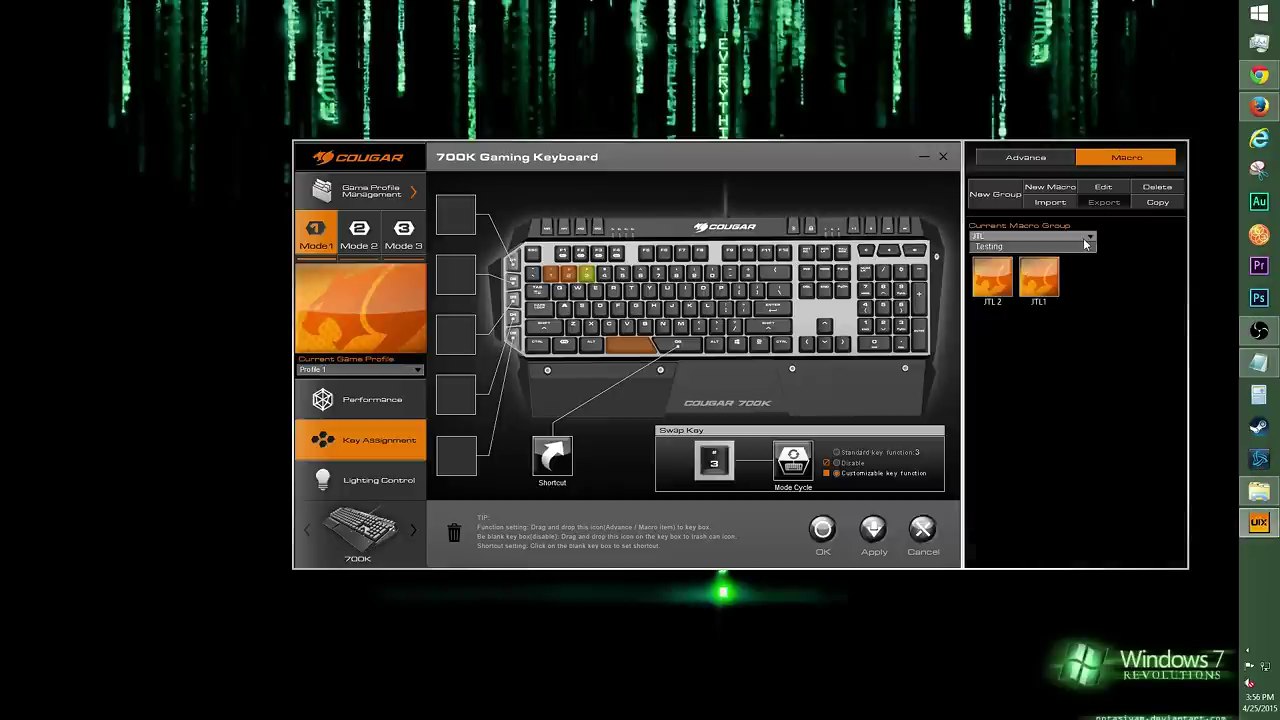
{"action": "left_click", "coordinate": [1083, 238]}
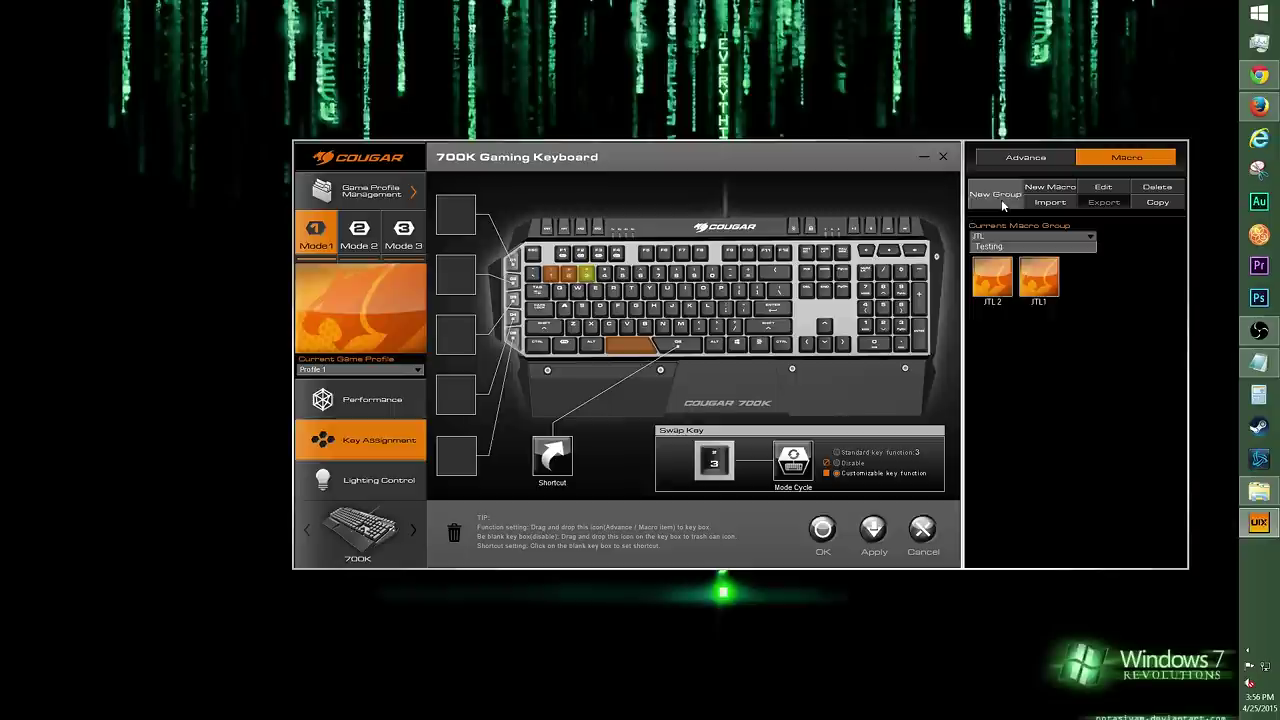
{"action": "left_click", "coordinate": [1001, 199]}
{"action": "type", "text": "Goug"}
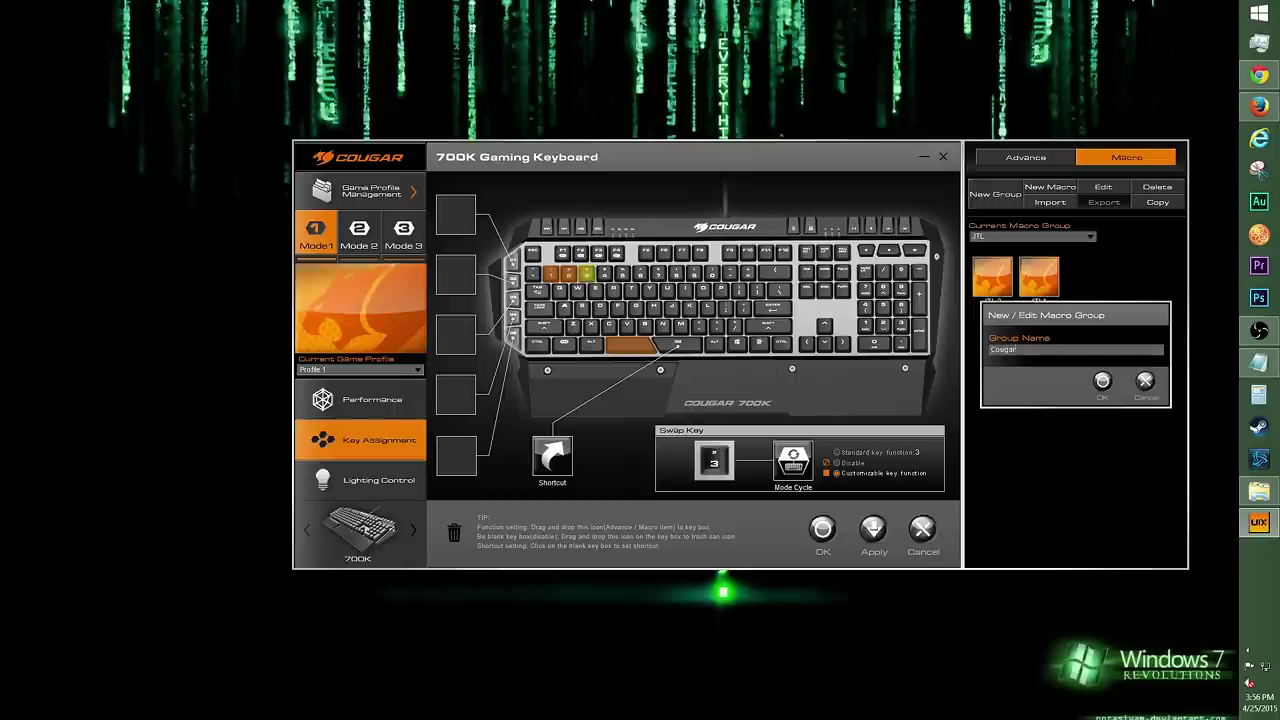
{"action": "left_click", "coordinate": [1101, 380]}
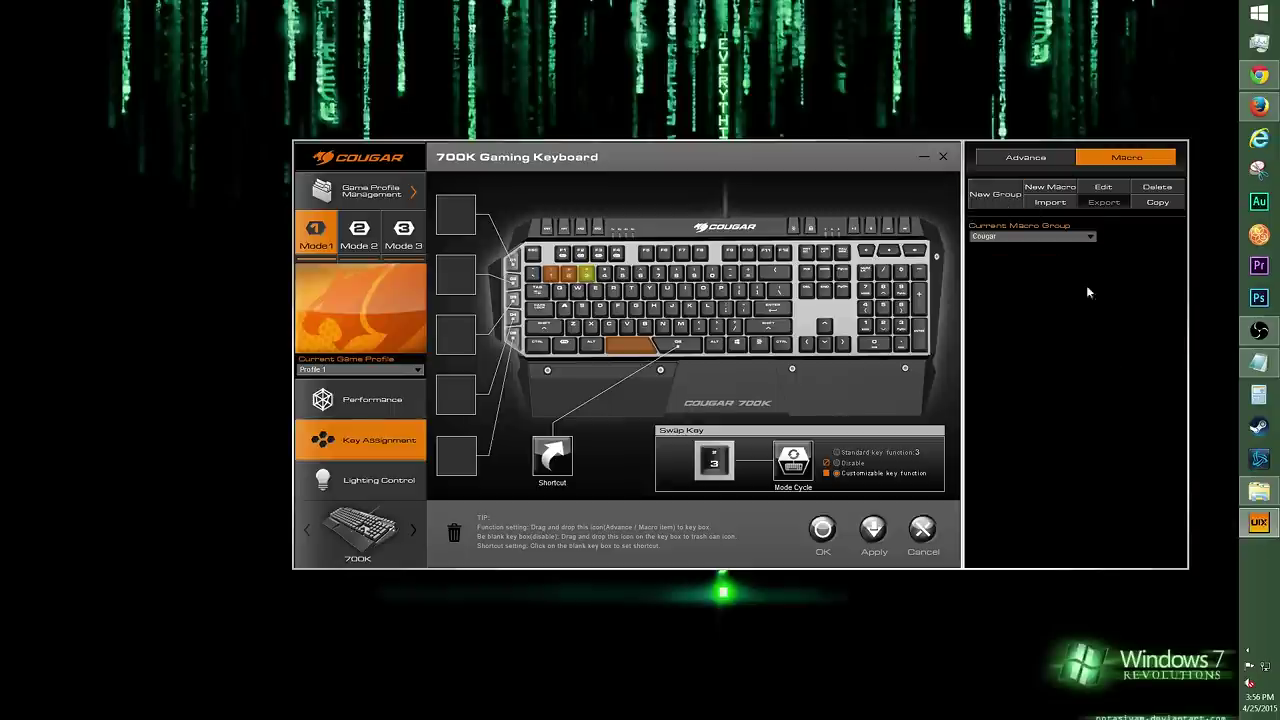
{"action": "left_click", "coordinate": [1052, 187]}
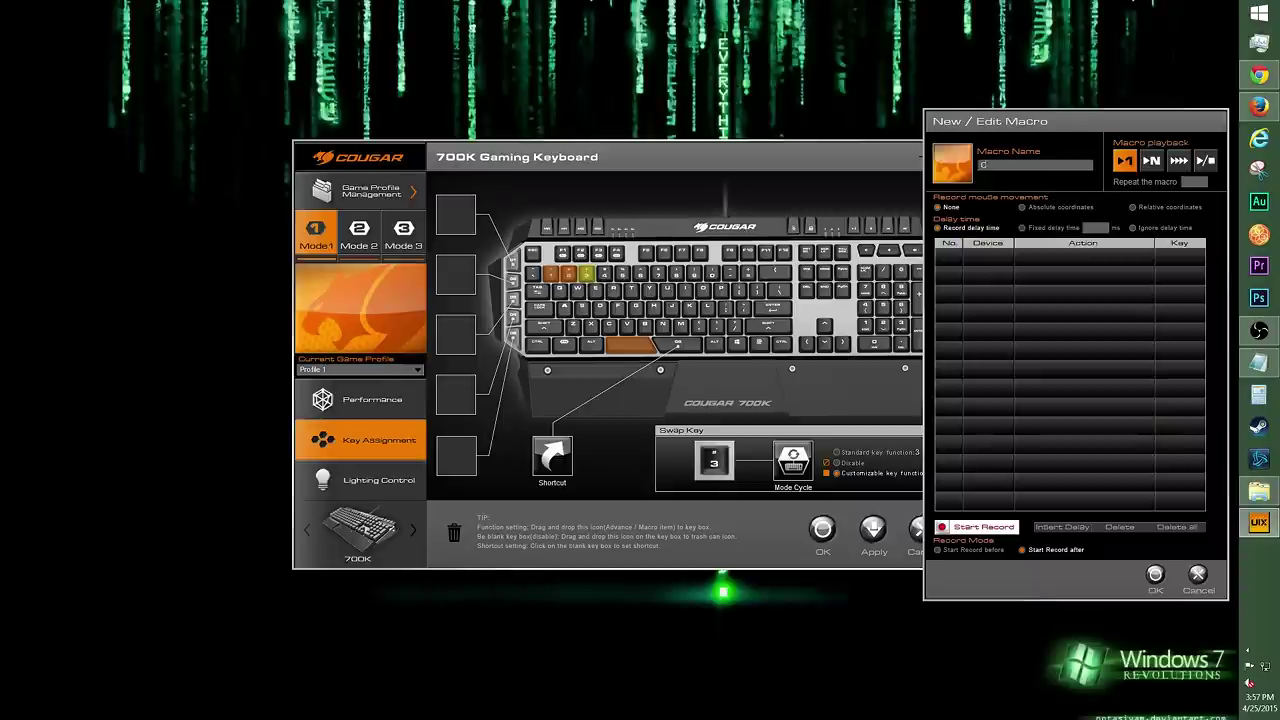
Step: Name the macro 'Cougar', record the keystrokes c-o-u-g-a-r, and save it to the group
{"action": "type", "text": "Cougar"}
{"action": "left_click", "coordinate": [972, 527]}
{"action": "type", "text": "cougar"}
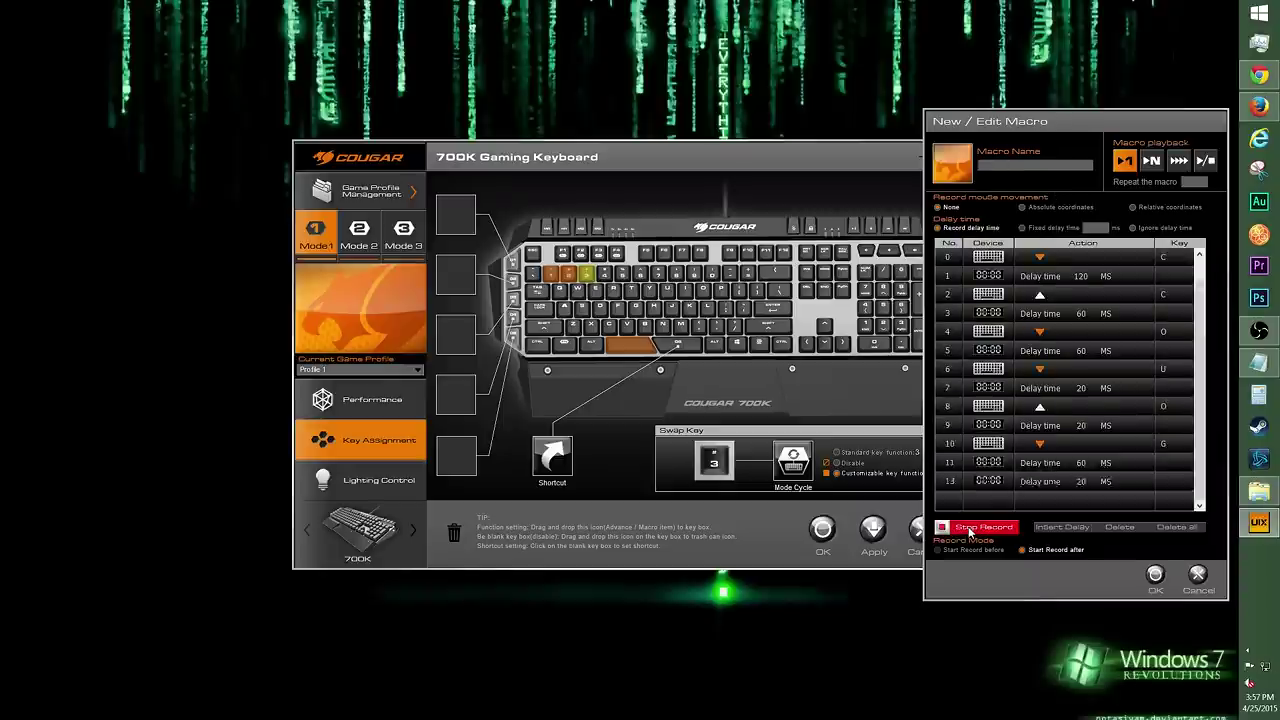
{"action": "left_click", "coordinate": [970, 530]}
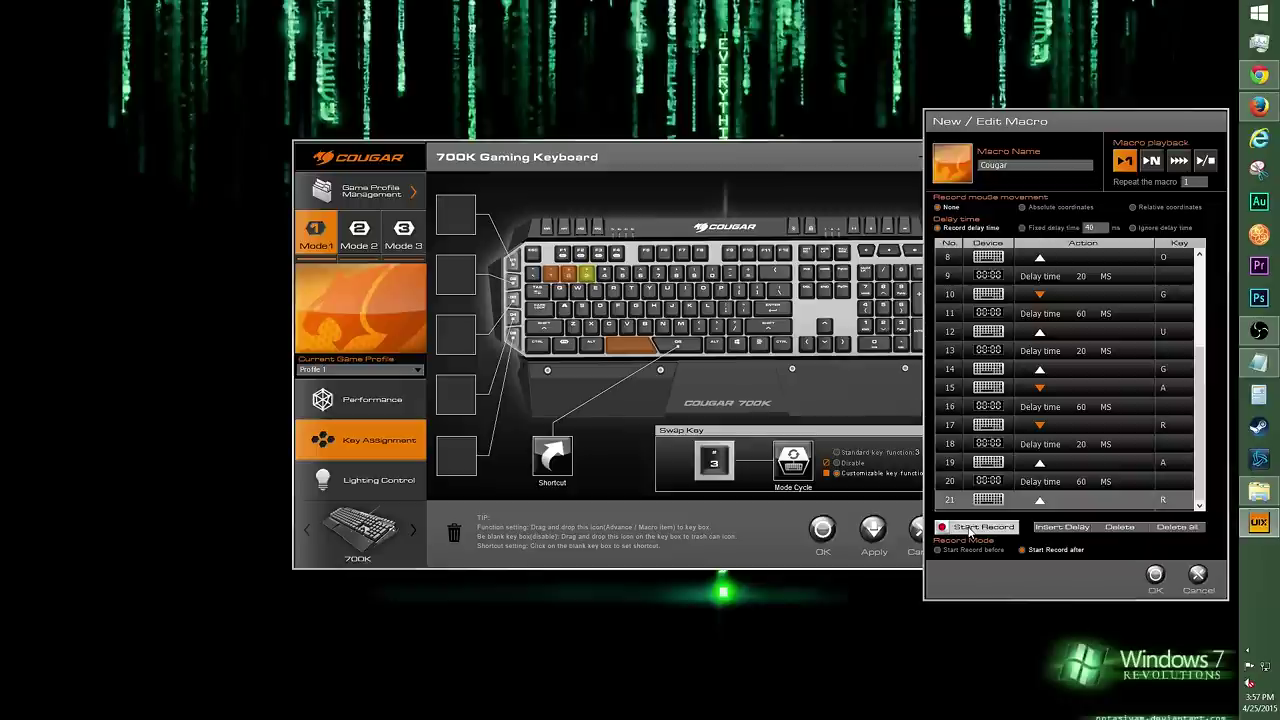
{"action": "left_click", "coordinate": [1155, 577]}
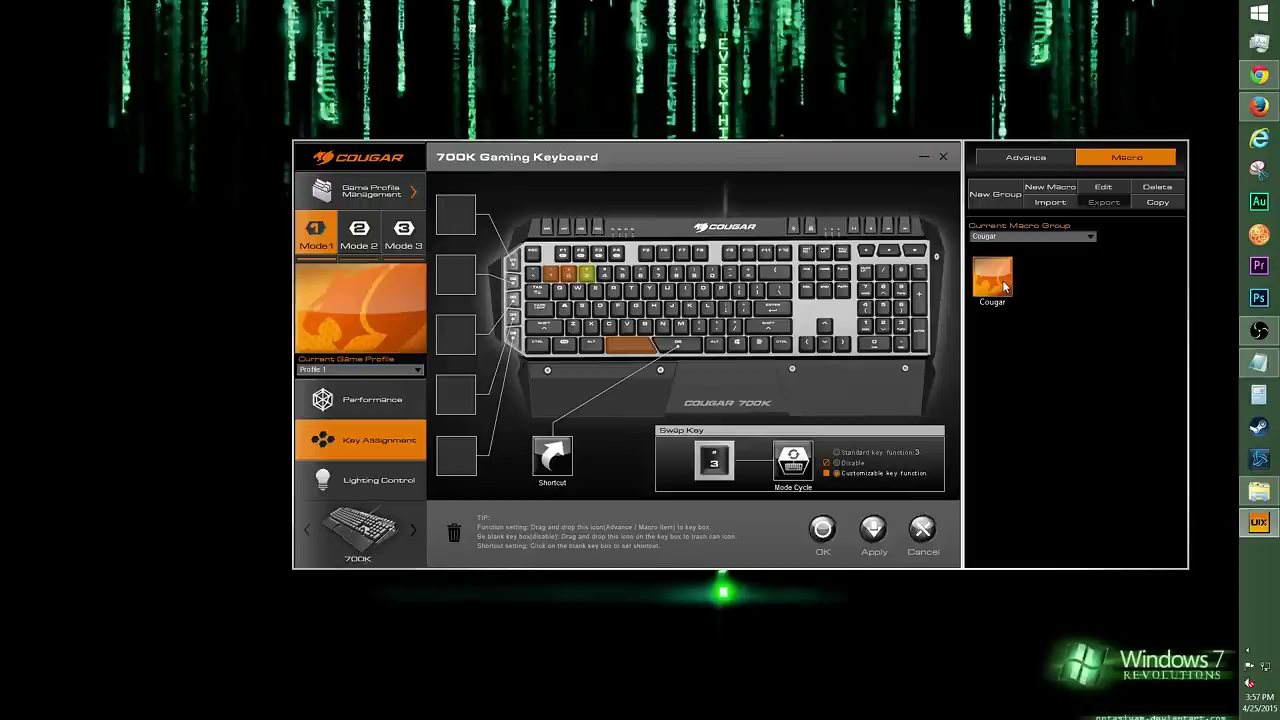
Step: Put the Cougar macro on key 3 and test it types 'cougar' in a new Notepad
{"action": "left_click_drag", "start_coordinate": [1005, 287], "coordinate": [807, 472]}
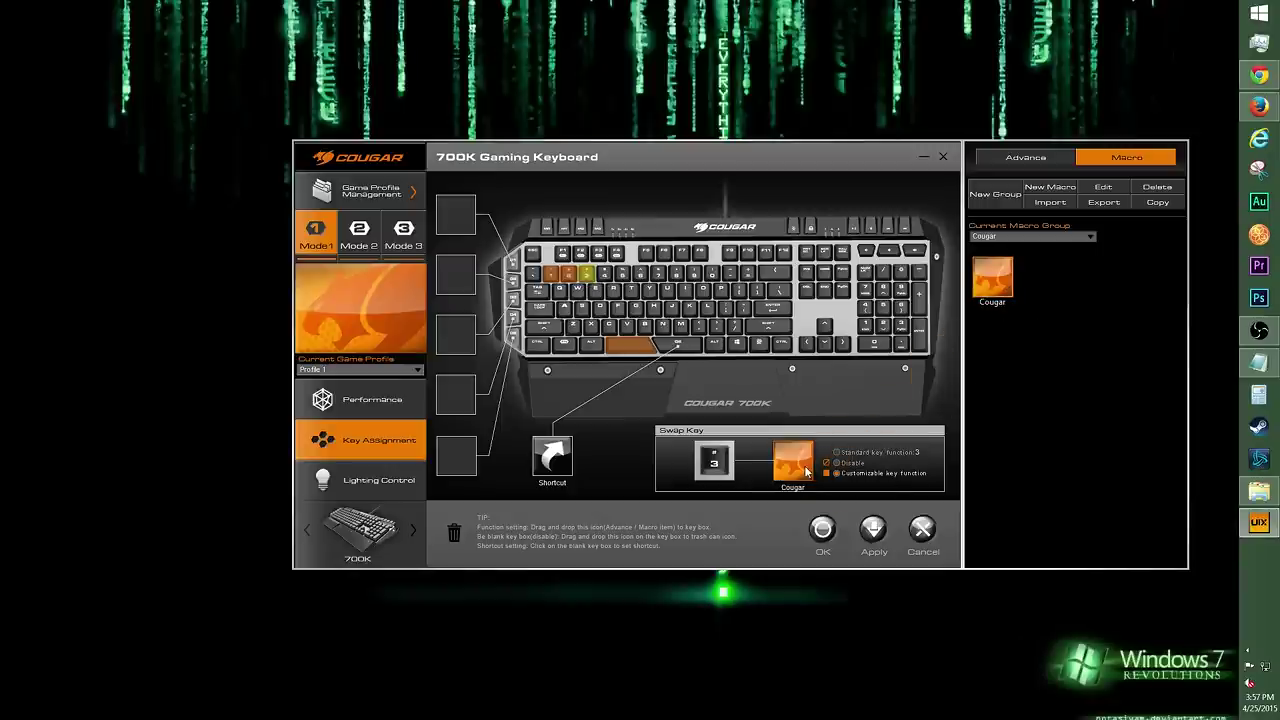
{"action": "right_click", "coordinate": [1247, 372]}
{"action": "left_click", "coordinate": [1126, 340]}
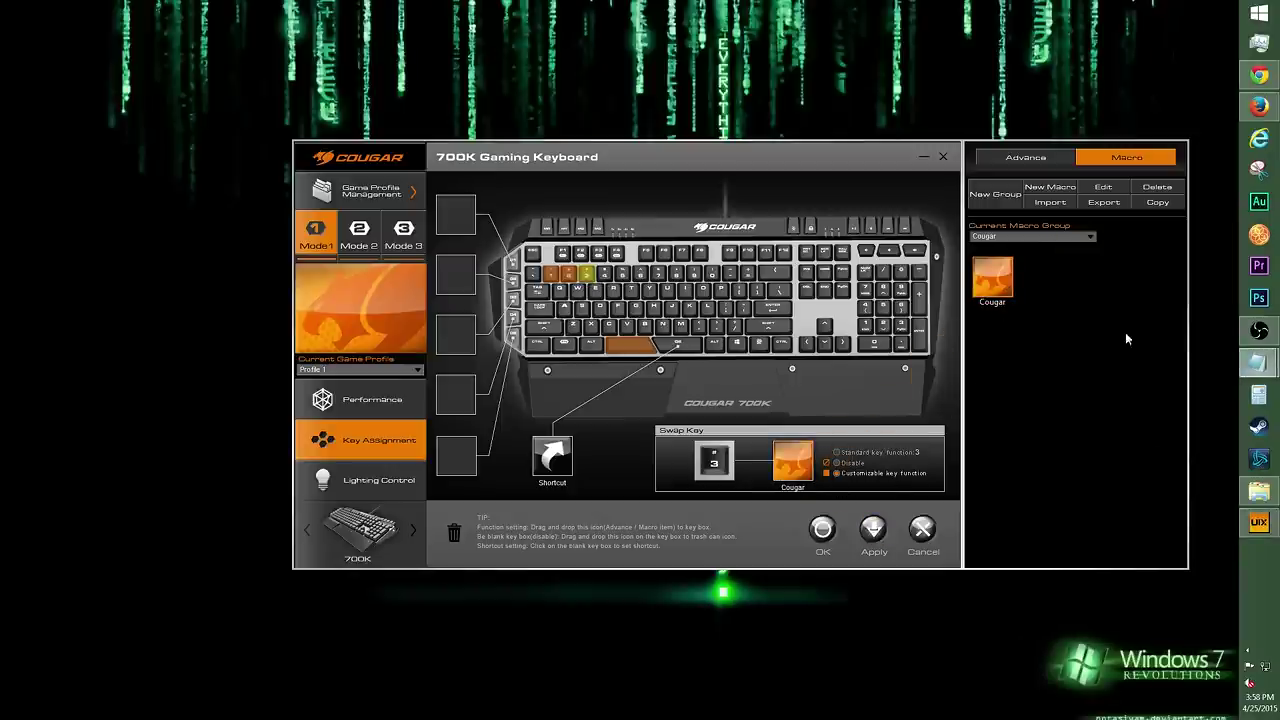
{"action": "key", "text": "3"}
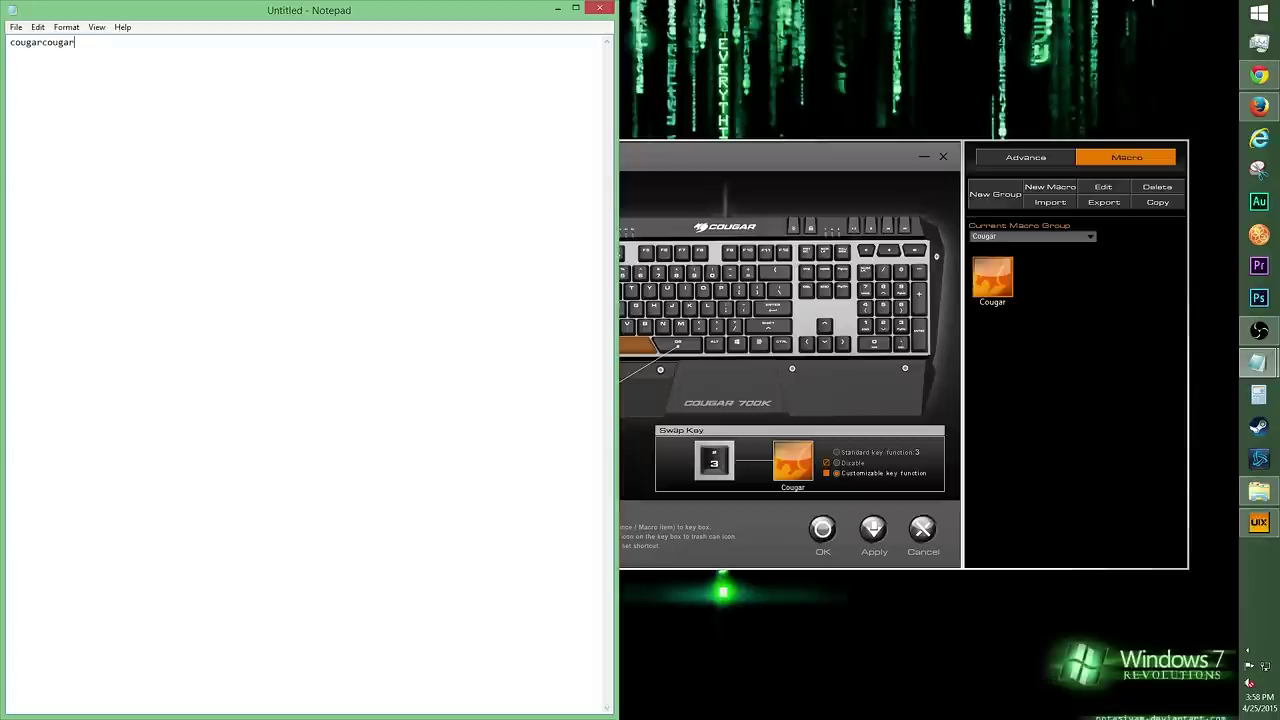
Step: Close Notepad, select the space bar, and go to the Lighting Control page
{"action": "left_click", "coordinate": [643, 355]}
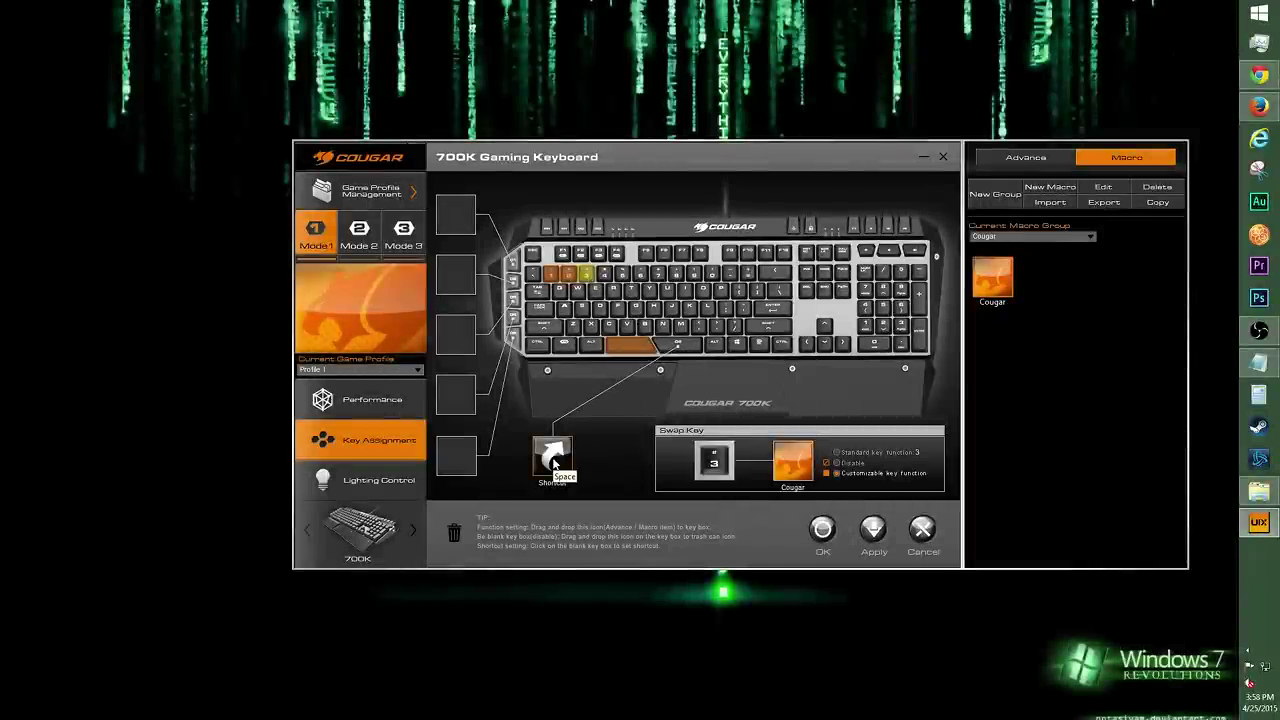
{"action": "left_click", "coordinate": [628, 348]}
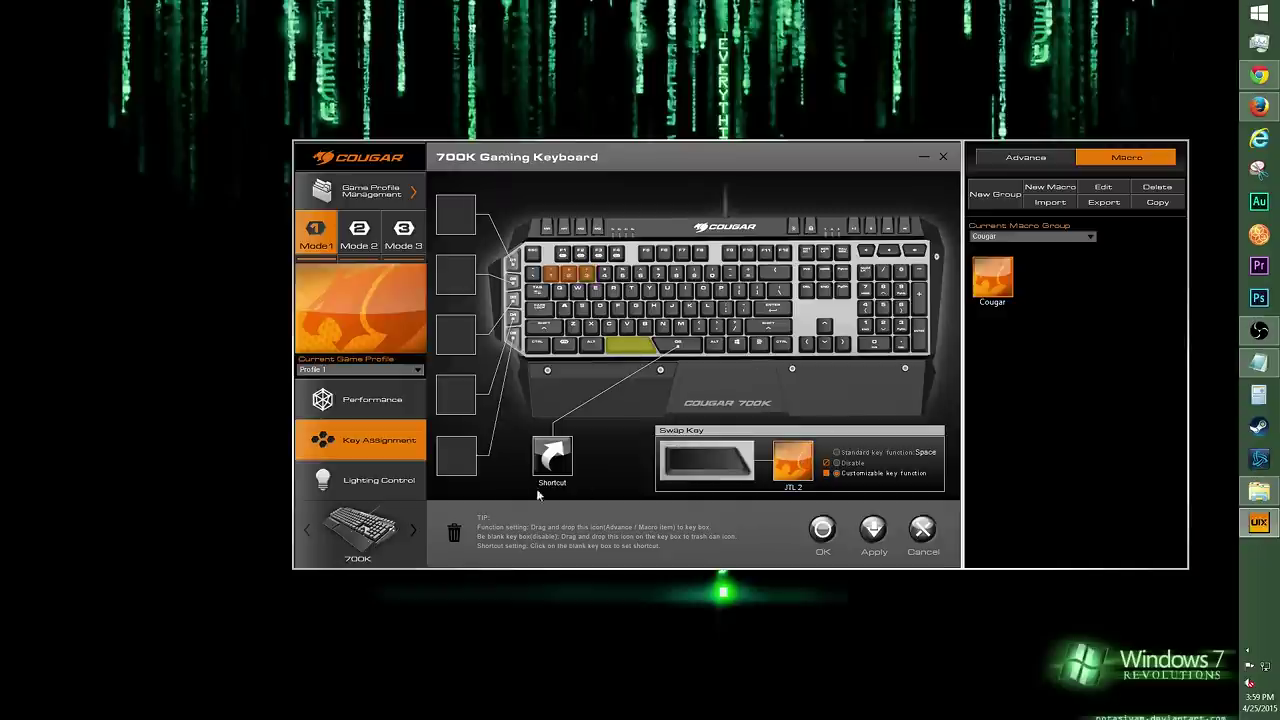
{"action": "left_click", "coordinate": [388, 486]}
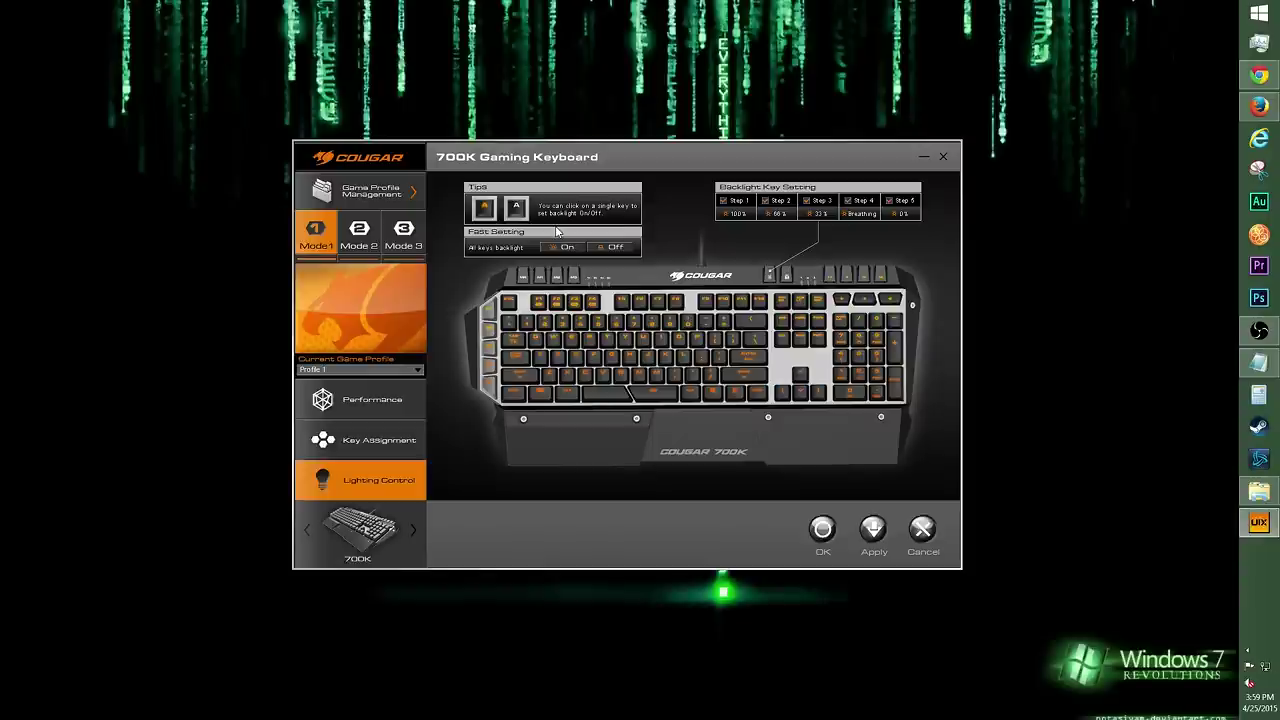
Step: On the keyboard image, switch the individual backlight of Q, W, E, R, T and Y
{"action": "left_click", "coordinate": [536, 338]}
{"action": "left_click", "coordinate": [553, 338]}
{"action": "left_click", "coordinate": [570, 339]}
{"action": "left_click", "coordinate": [588, 339]}
{"action": "left_click", "coordinate": [606, 339]}
{"action": "left_click", "coordinate": [624, 339]}
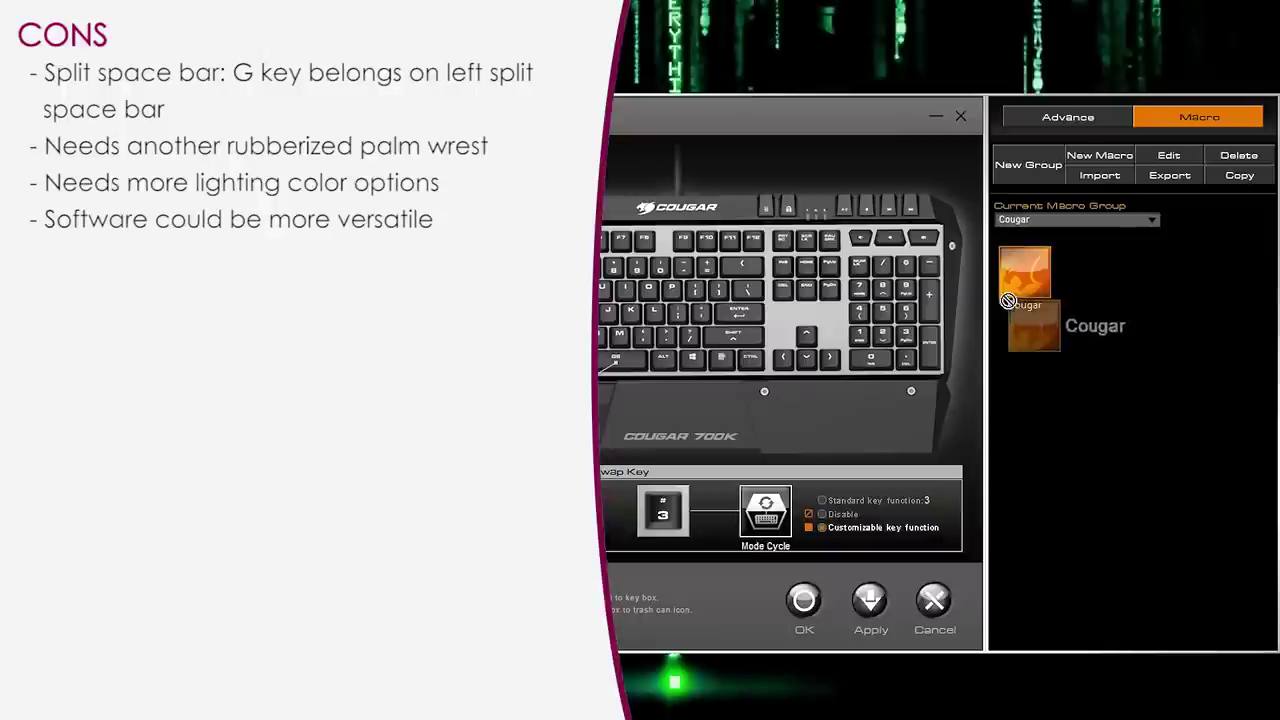
Step: Drop the Cougar macro onto key 3's Mode Cycle slot and apply it to the keyboard
{"action": "left_click_drag", "start_coordinate": [1025, 275], "coordinate": [783, 525]}
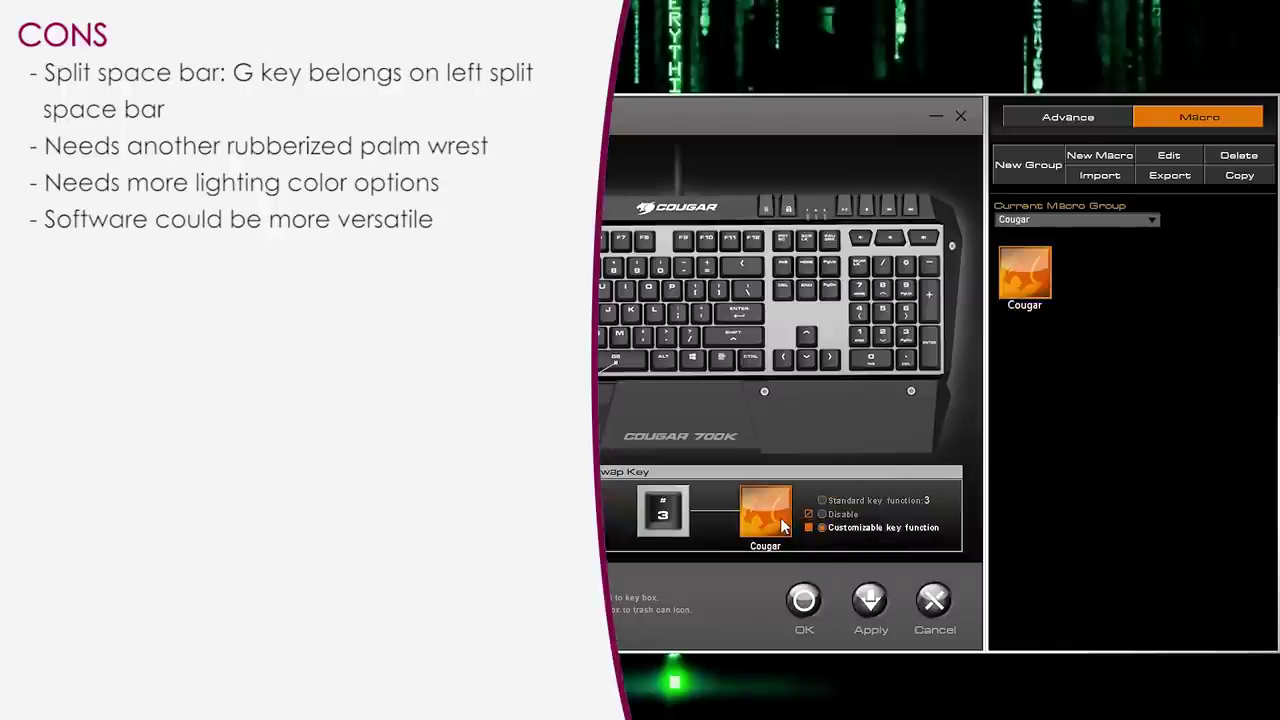
{"action": "left_click", "coordinate": [872, 603]}
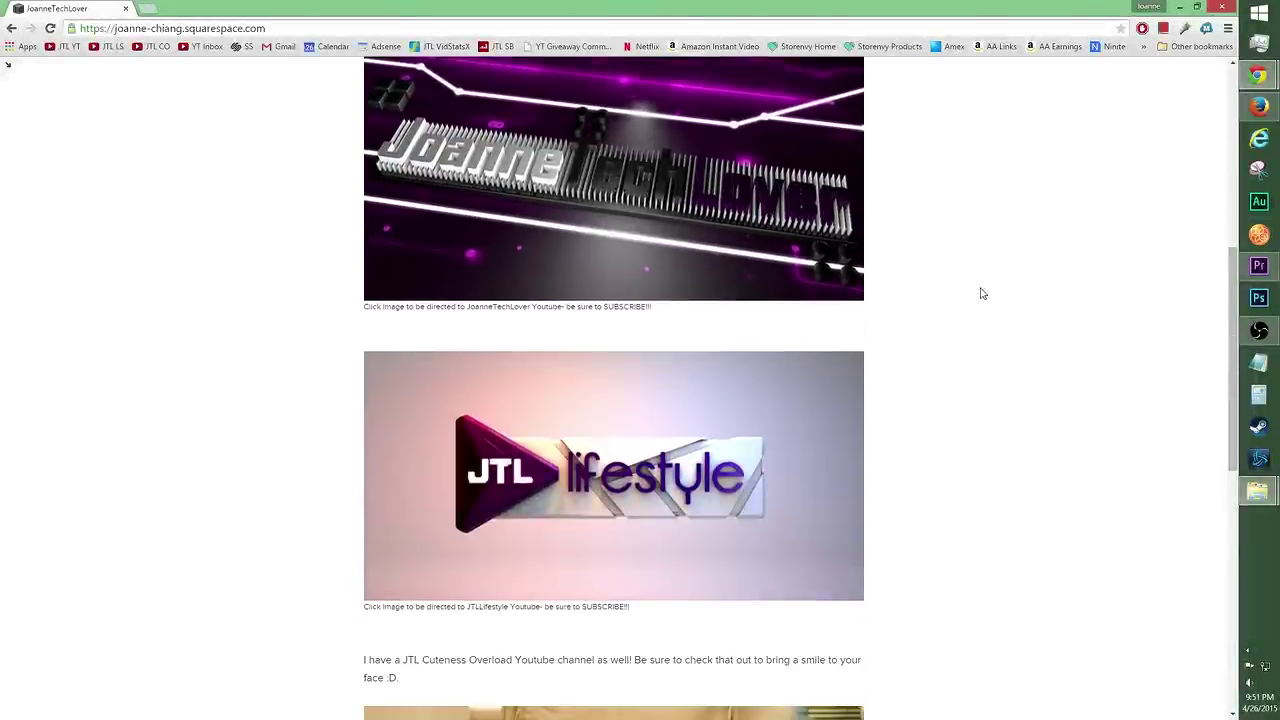
Step: Scroll through the blog's first post, return to the top, and open the FORUM page
{"action": "scroll", "coordinate": [980, 293], "scroll_direction": "down", "scroll_amount": 5}
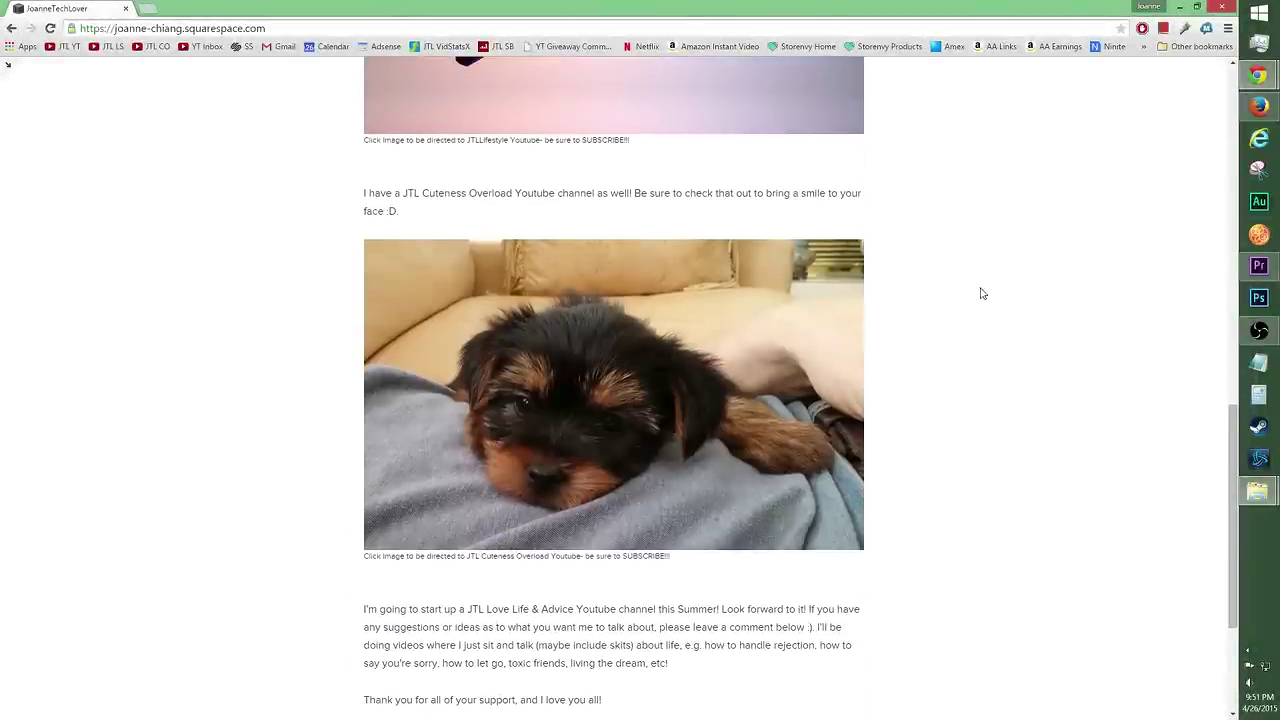
{"action": "scroll", "coordinate": [981, 293], "scroll_direction": "down", "scroll_amount": 3}
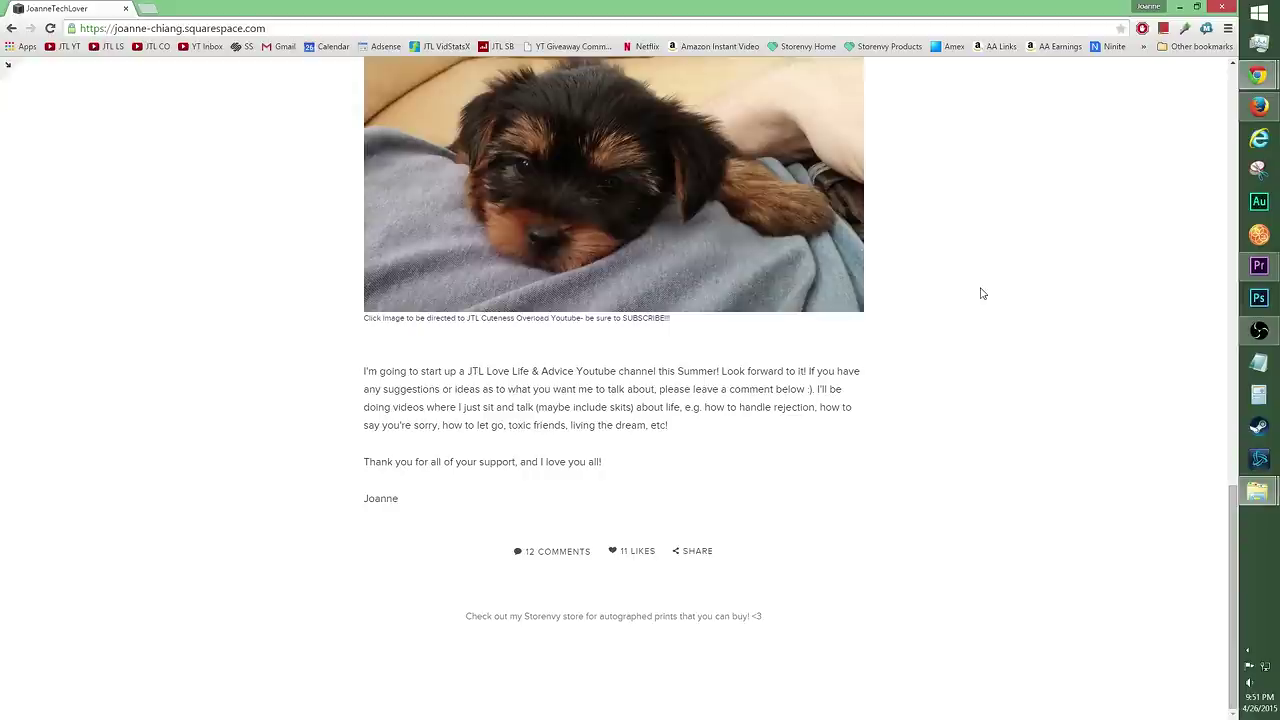
{"action": "scroll", "coordinate": [981, 293], "scroll_direction": "up", "scroll_amount": 10}
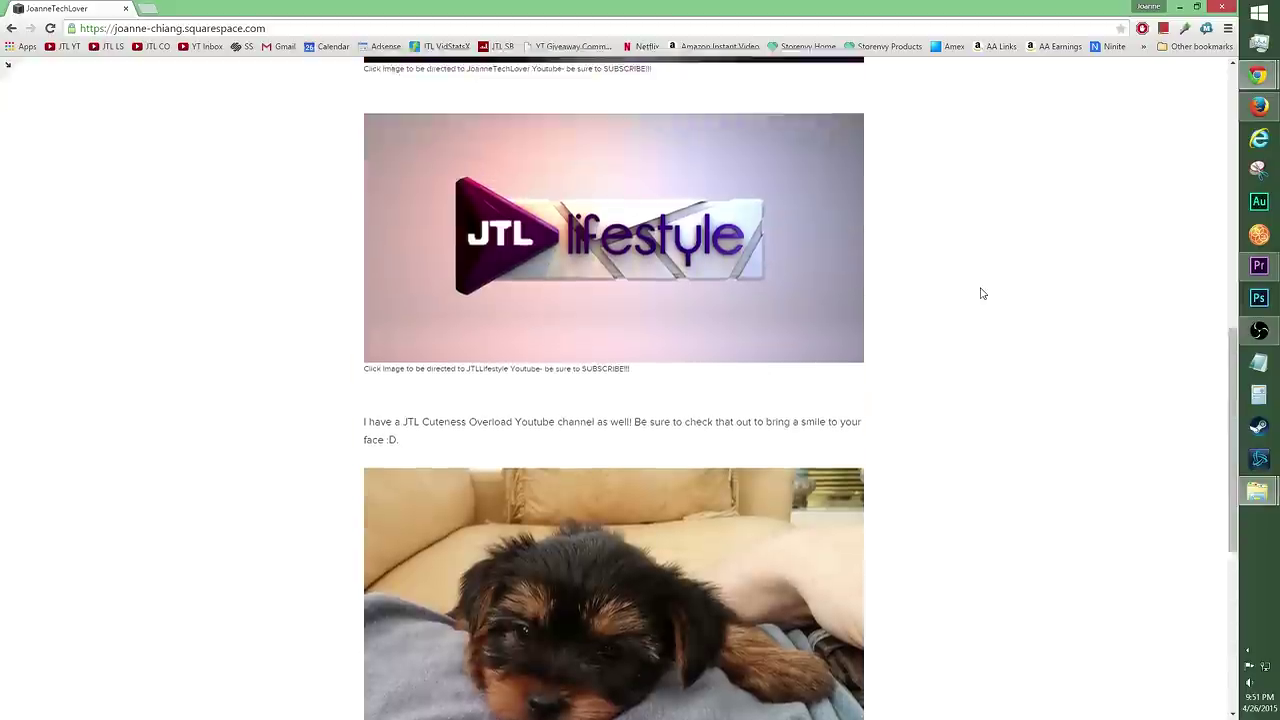
{"action": "scroll", "coordinate": [981, 293], "scroll_direction": "up", "scroll_amount": 2}
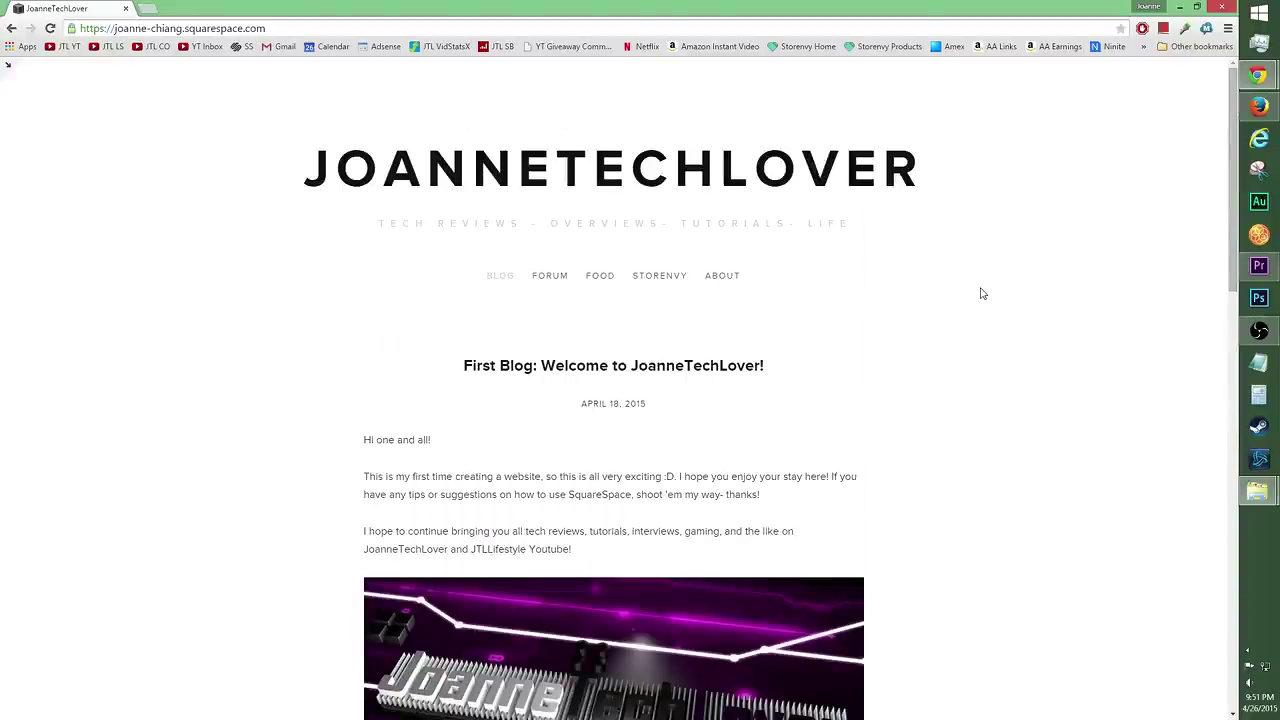
{"action": "left_click", "coordinate": [550, 276]}
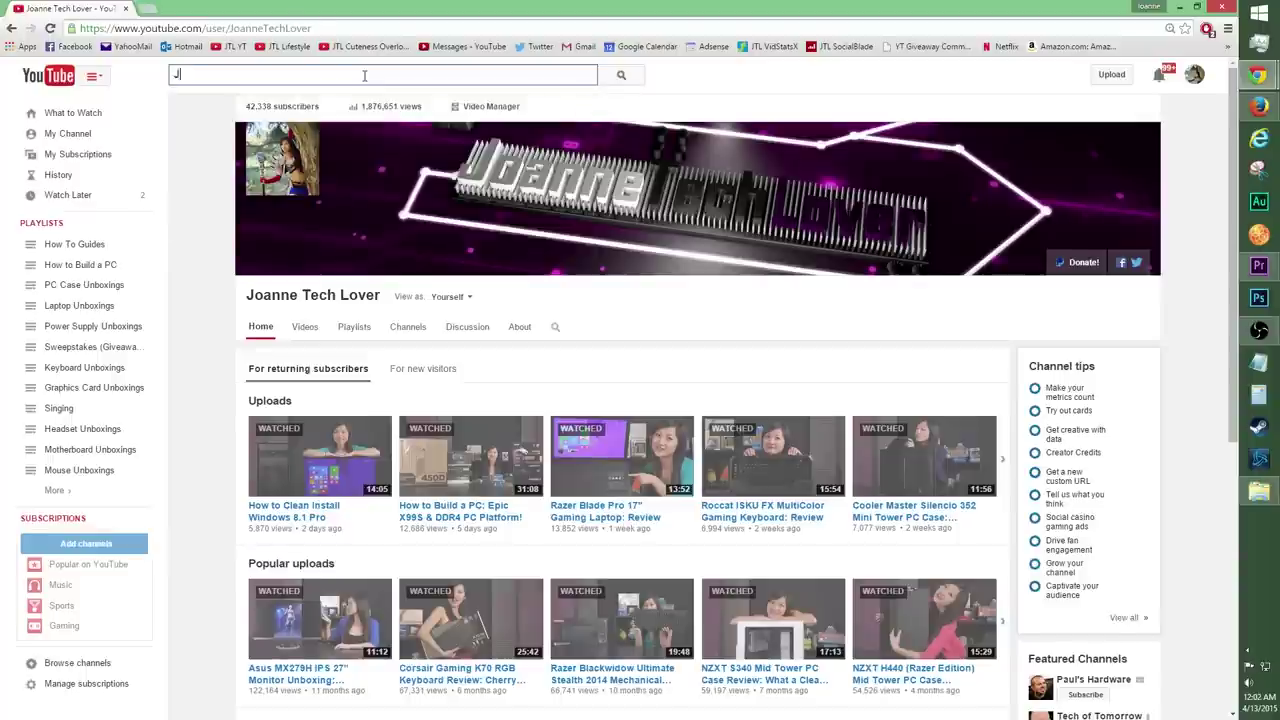
Step: Search YouTube for 'JTL Lifestyle' and open that channel's page
{"action": "type", "text": "JTL Lifestyle"}
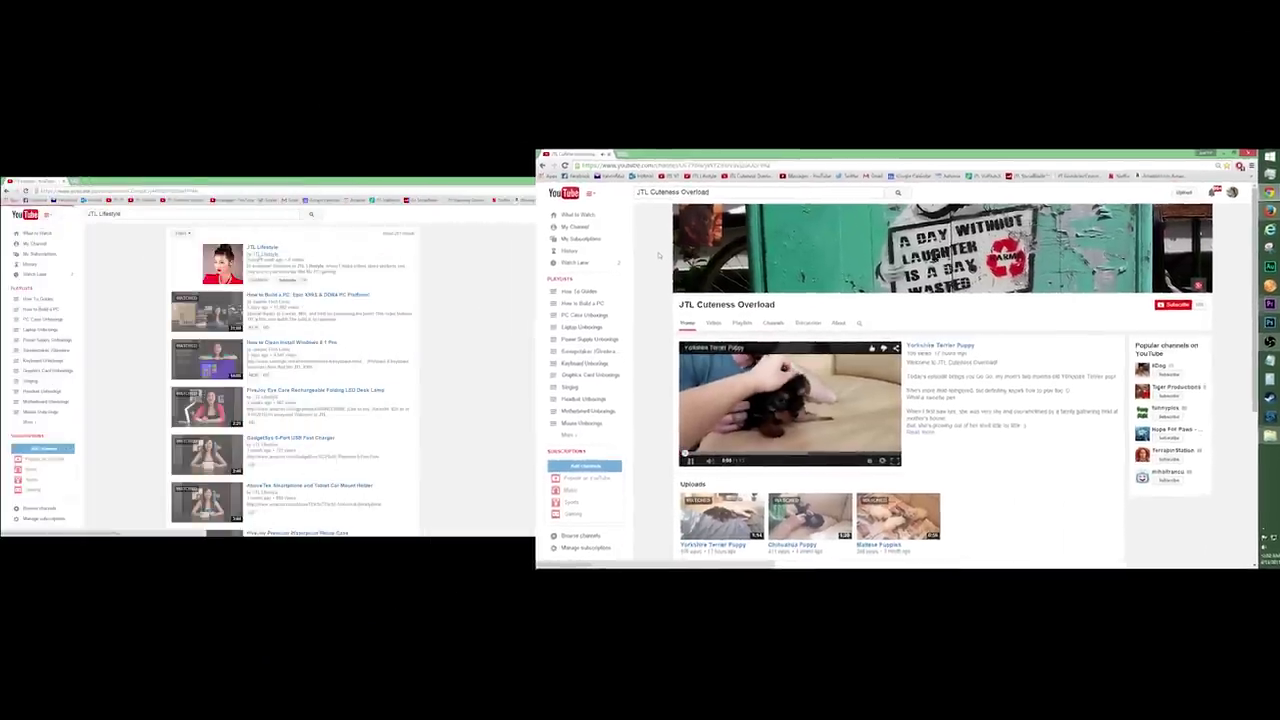
{"action": "left_click", "coordinate": [262, 247]}
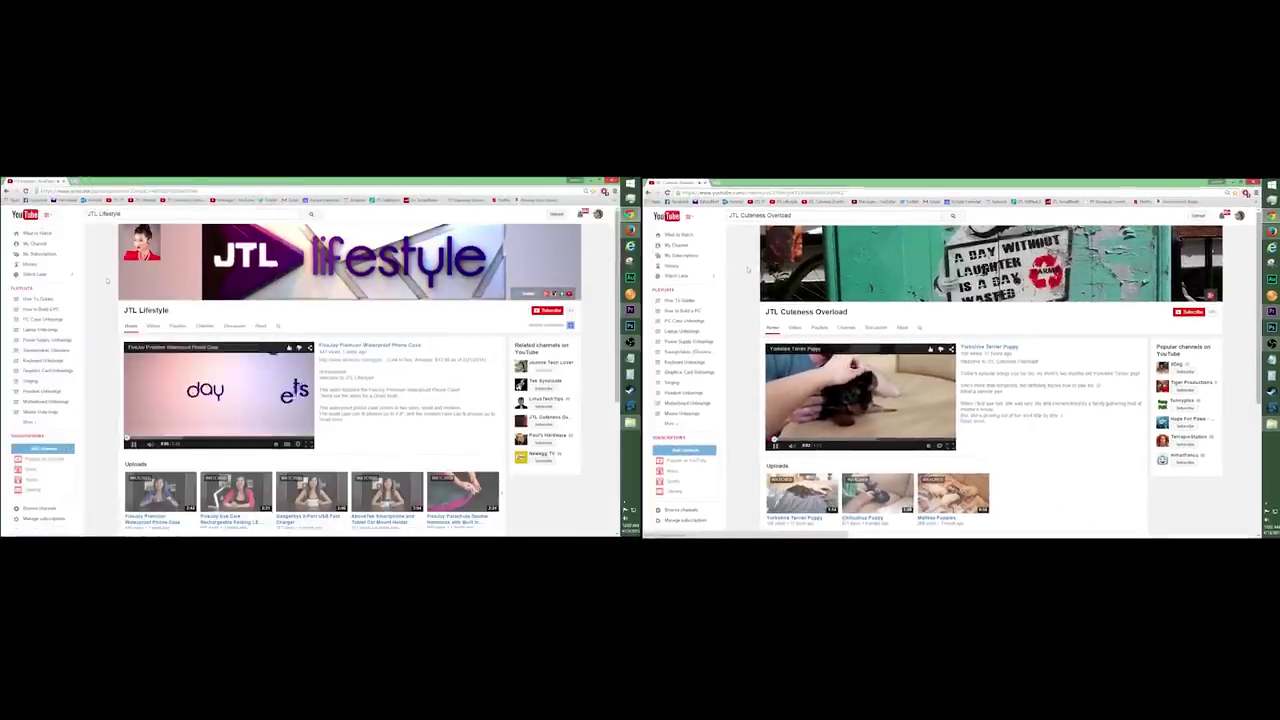